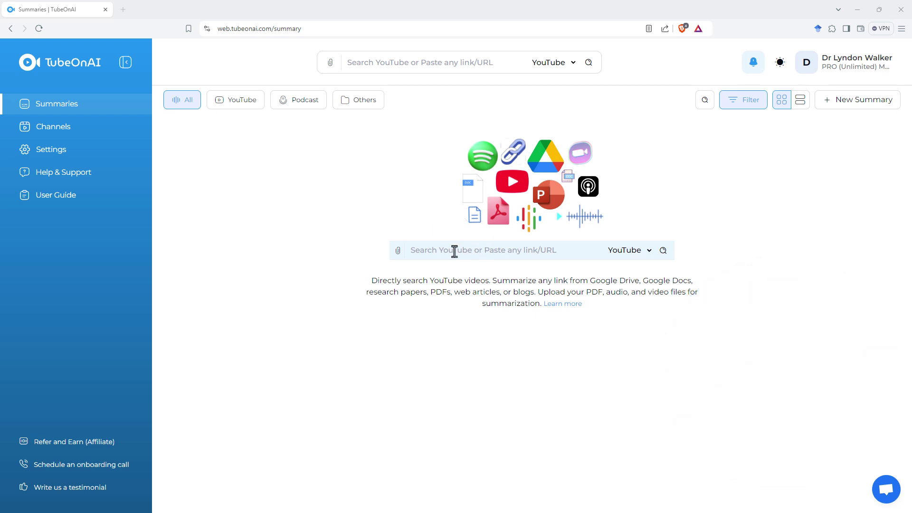
# Step: Paste the MBTI video's YouTube link into the centre search field and generate its summary
pyautogui.click(456, 251)
pyautogui.write('https://youtu.be/2c9_wKLdInk')
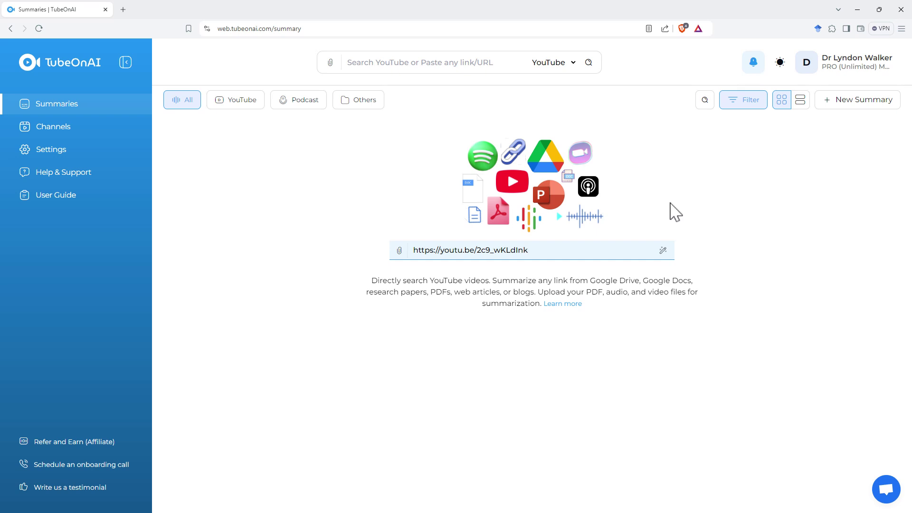
pyautogui.press('Return')
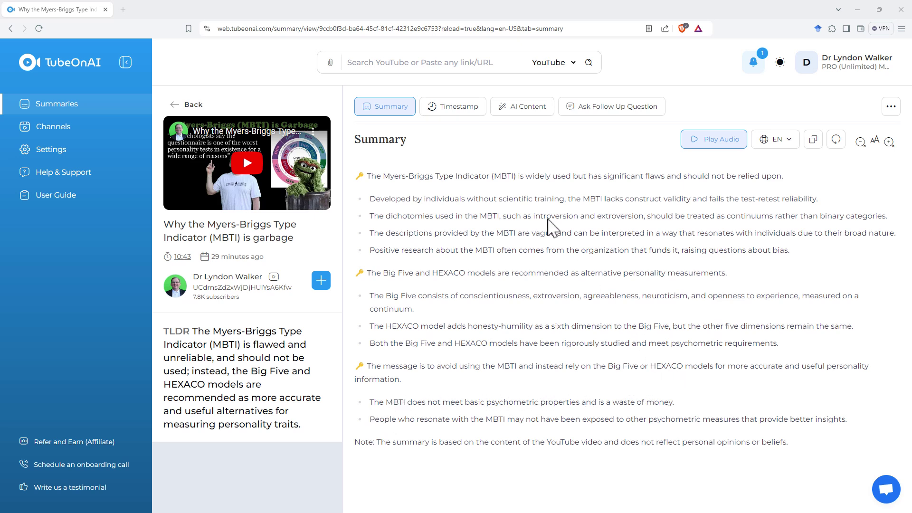
# Step: View the MBTI video's timestamped breakdown, then browse AI Content prompt templates like Blog Post Generator
pyautogui.click(459, 106)
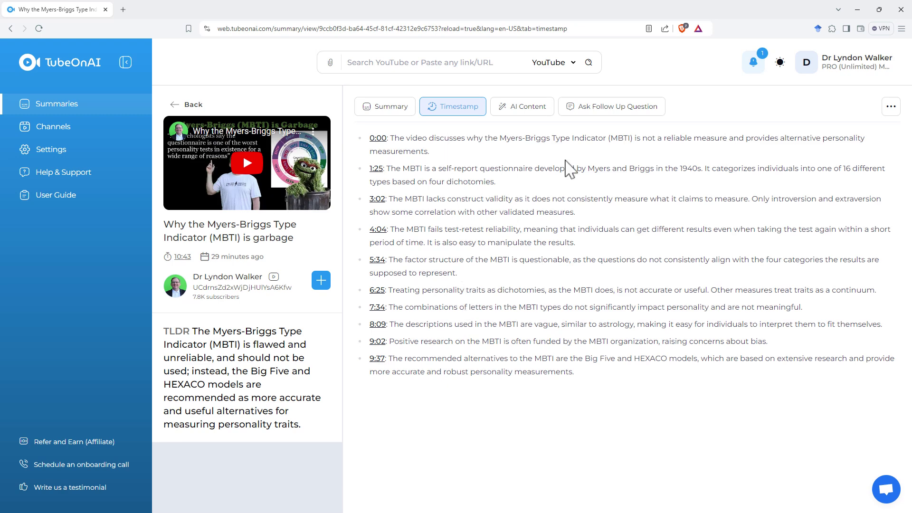
pyautogui.click(524, 109)
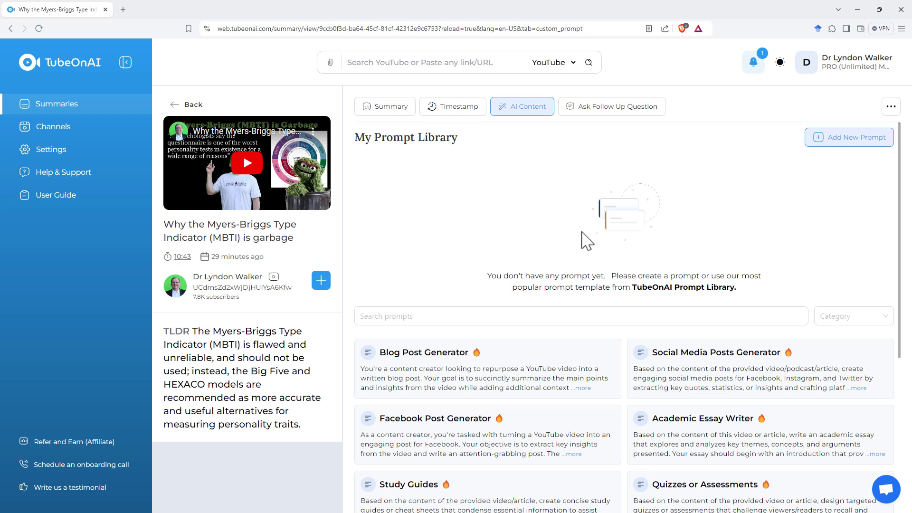
pyautogui.scroll(-6, 594, 240)
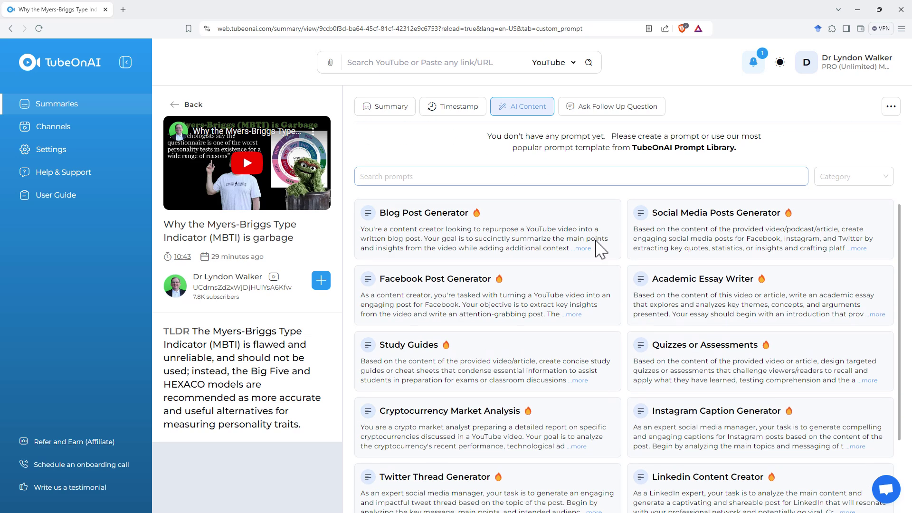
pyautogui.scroll(-1, 610, 269)
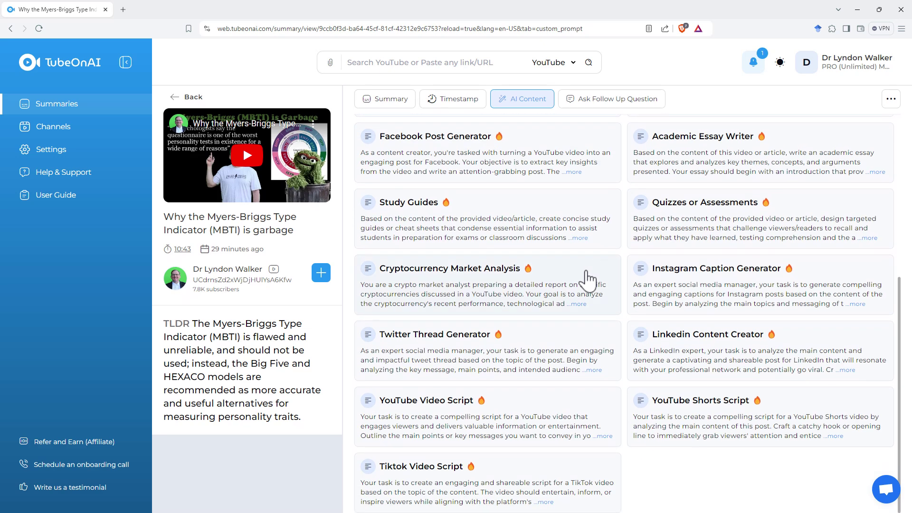
pyautogui.scroll(2, 593, 353)
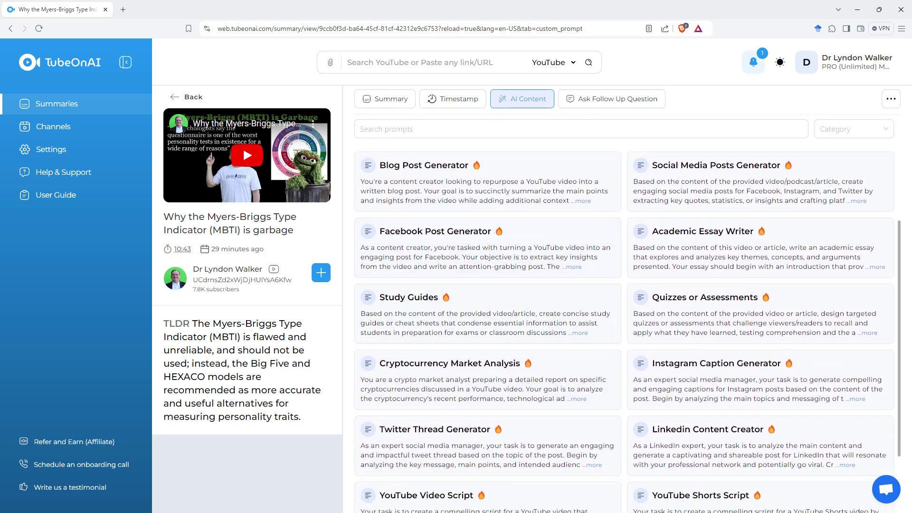
pyautogui.scroll(4, 624, 304)
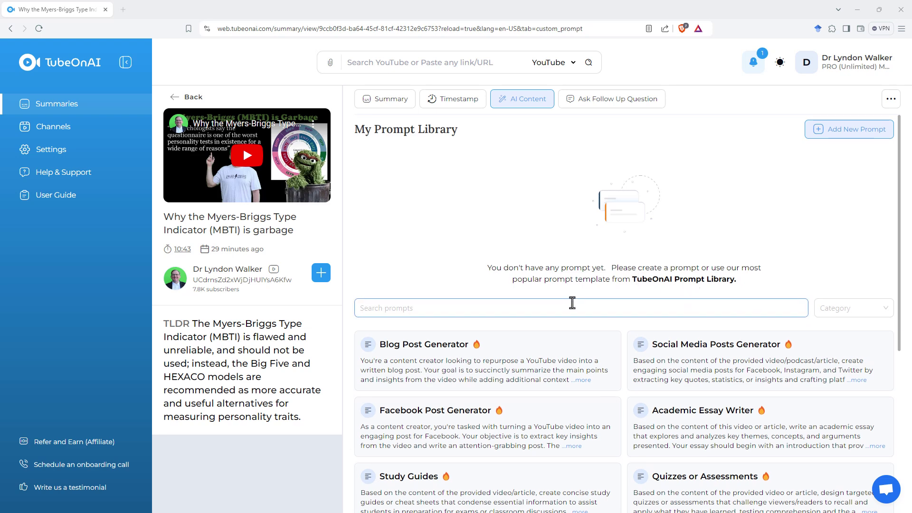
pyautogui.scroll(-5, 572, 302)
pyautogui.scroll(1, 572, 302)
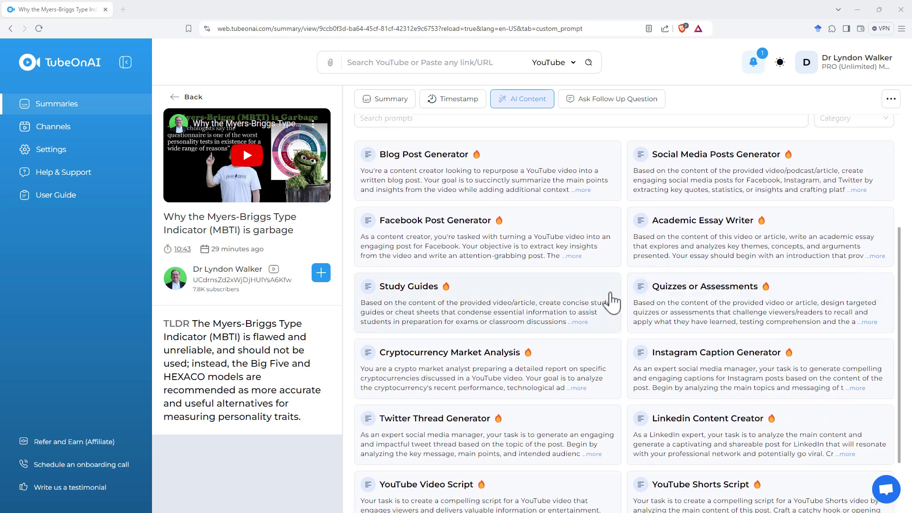
pyautogui.scroll(-2, 617, 300)
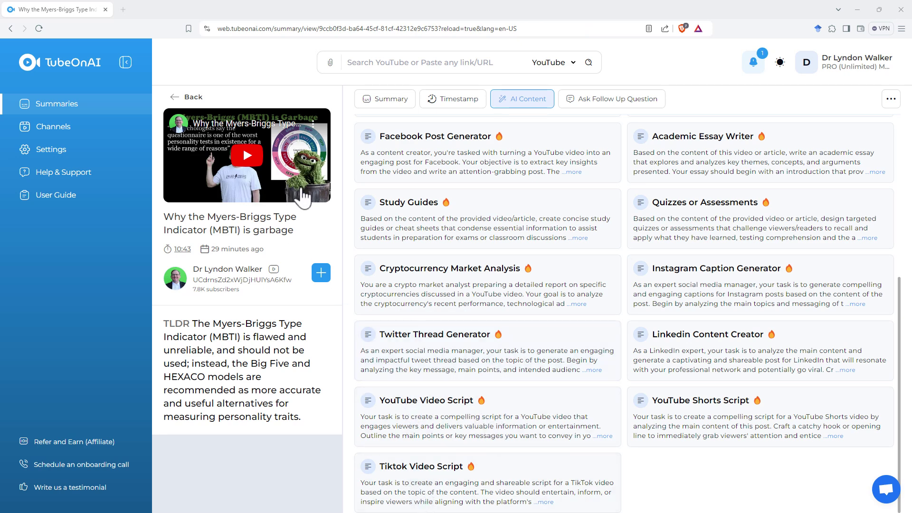
pyautogui.scroll(5, 570, 433)
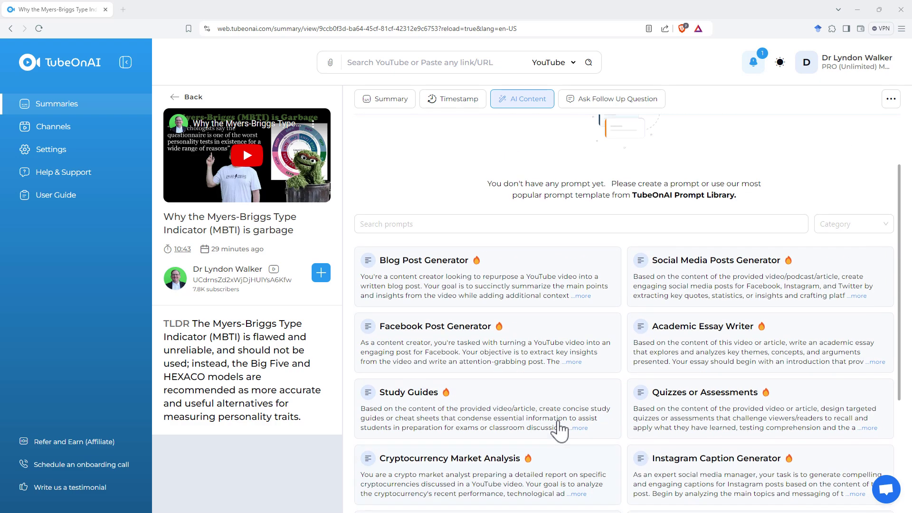
pyautogui.scroll(-4, 565, 429)
pyautogui.scroll(5, 596, 362)
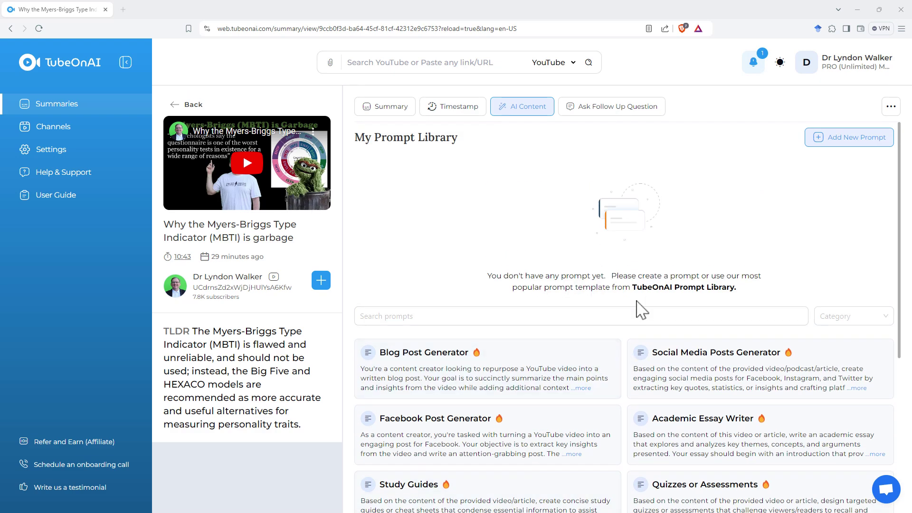
# Step: Try the MBTI video's follow-up question chat, close it, and return to the Summaries list
pyautogui.click(603, 107)
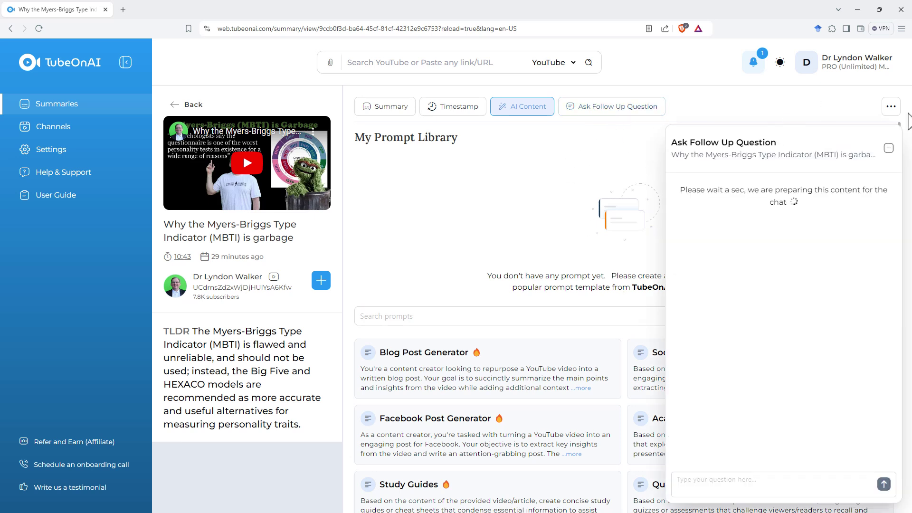
pyautogui.click(772, 489)
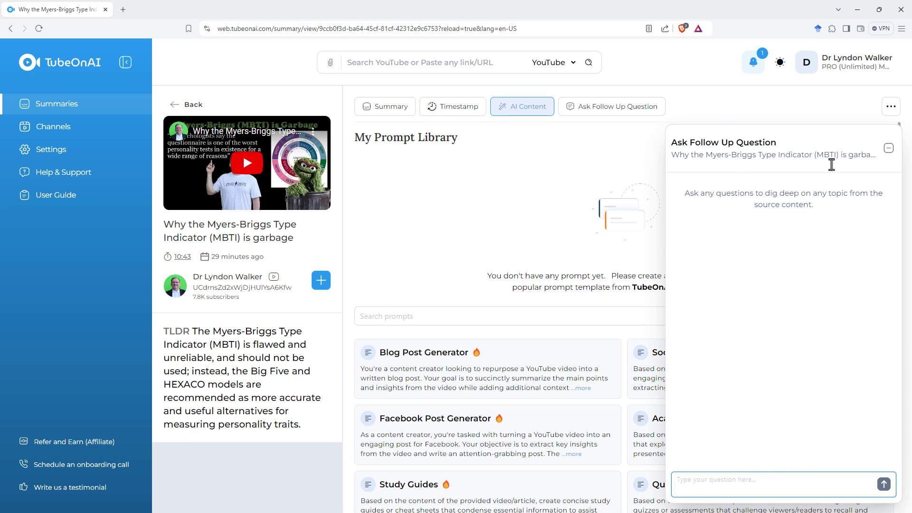
pyautogui.click(888, 148)
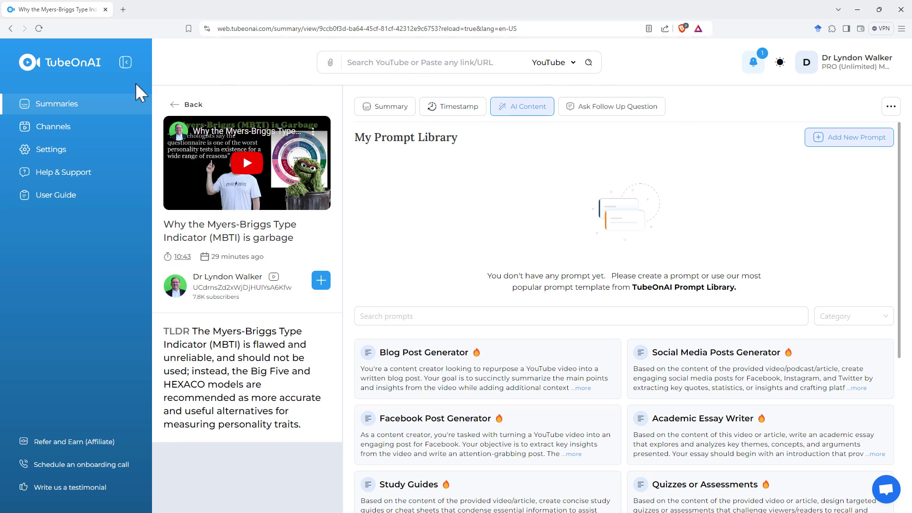
pyautogui.click(58, 106)
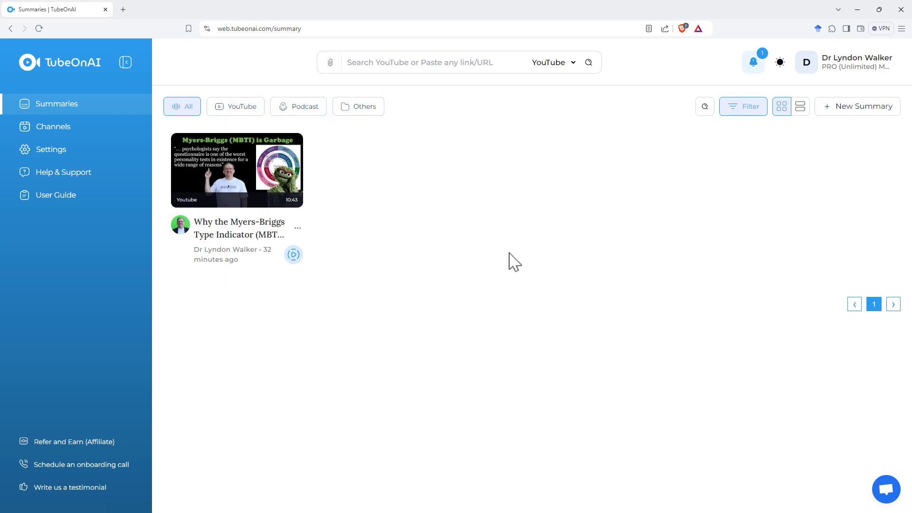
# Step: Open My Channels and browse the suggested YouTube channels to subscribe to
pyautogui.click(61, 127)
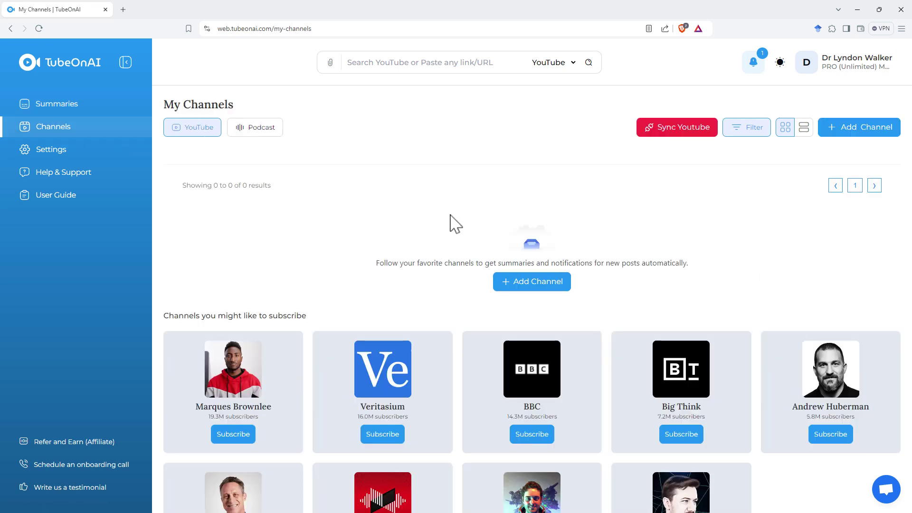
pyautogui.scroll(-2, 438, 342)
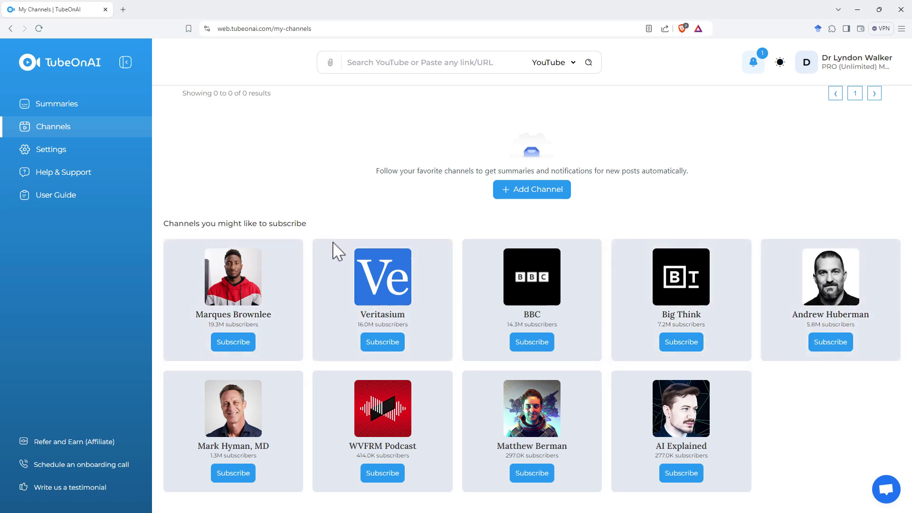
pyautogui.scroll(2, 333, 242)
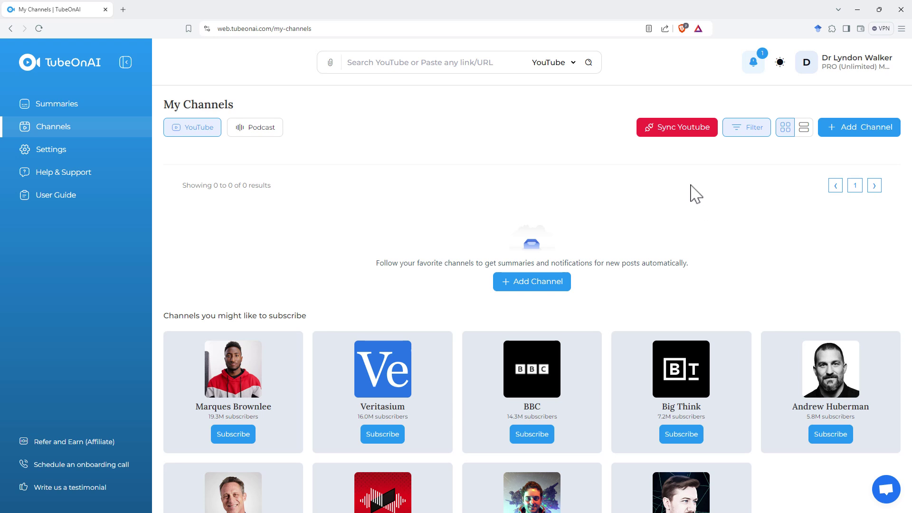
# Step: Switch My Channels to Podcast and browse suggestions like StarTalk Radio and Lex Fridman Podcast
pyautogui.click(264, 134)
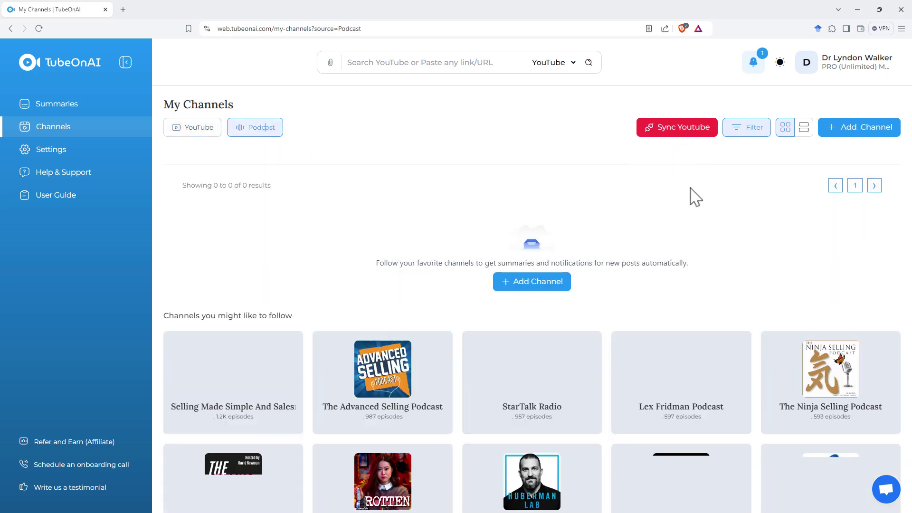
pyautogui.scroll(-1, 693, 214)
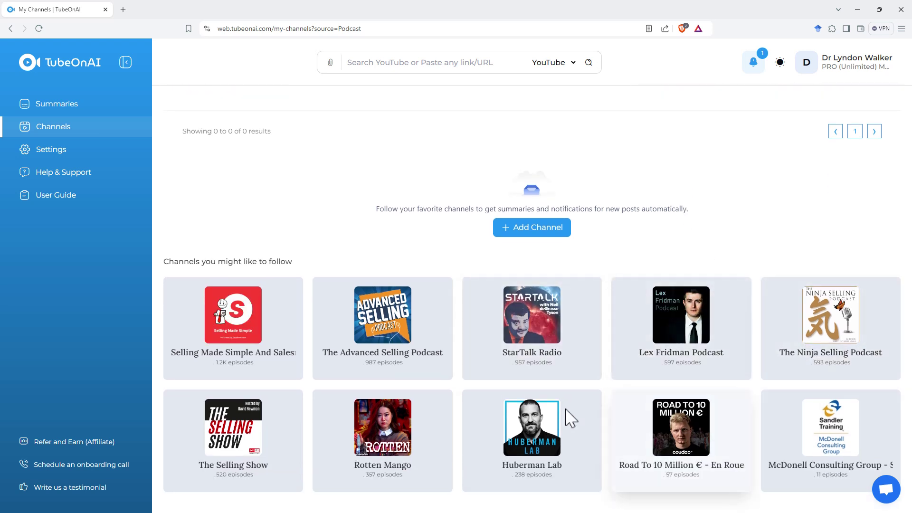
pyautogui.scroll(1, 618, 404)
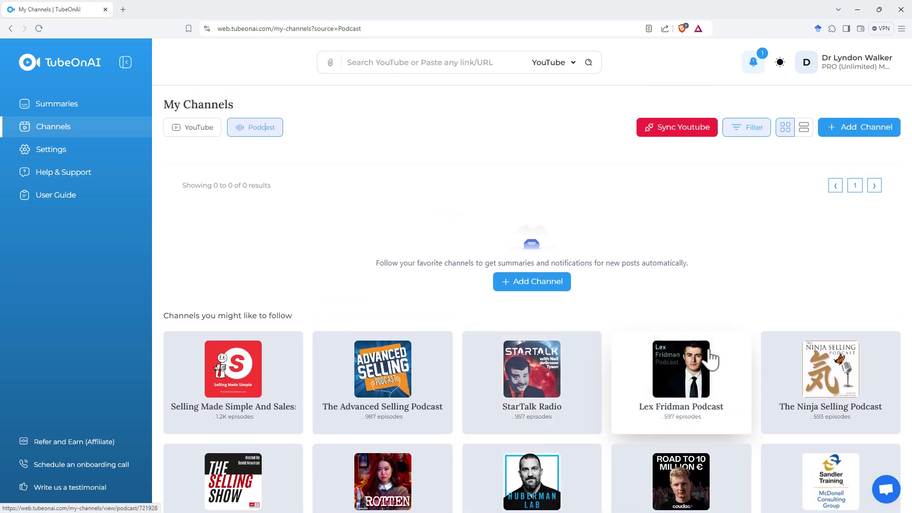
pyautogui.scroll(-1, 704, 367)
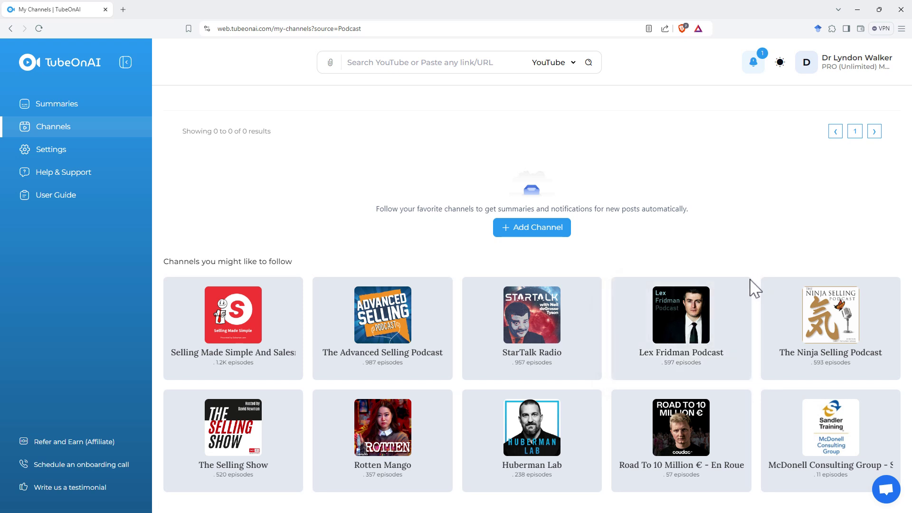
pyautogui.scroll(1, 670, 254)
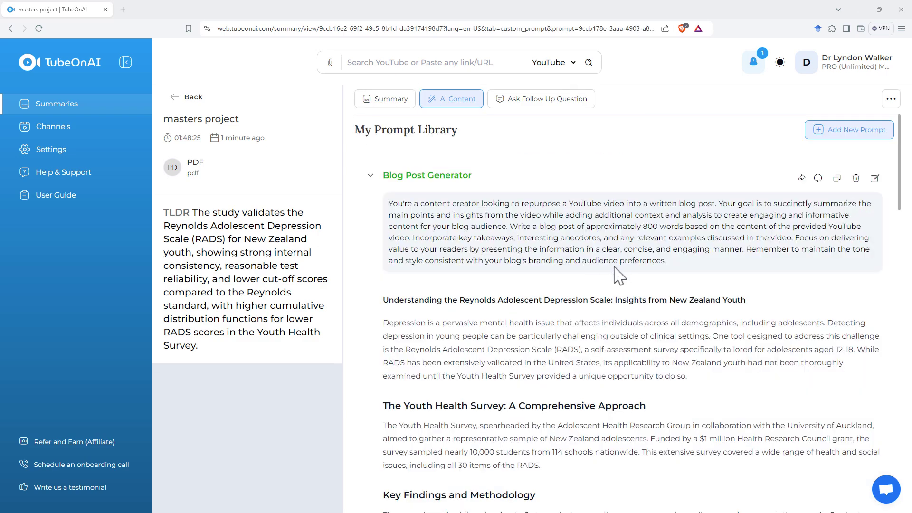
pyautogui.scroll(-10, 618, 277)
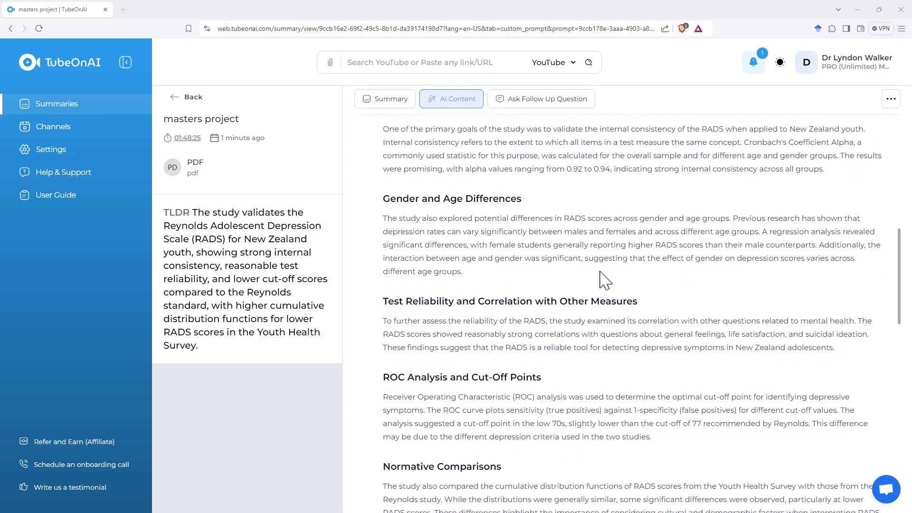
pyautogui.scroll(-3, 604, 280)
pyautogui.scroll(-4, 537, 270)
pyautogui.scroll(18, 517, 275)
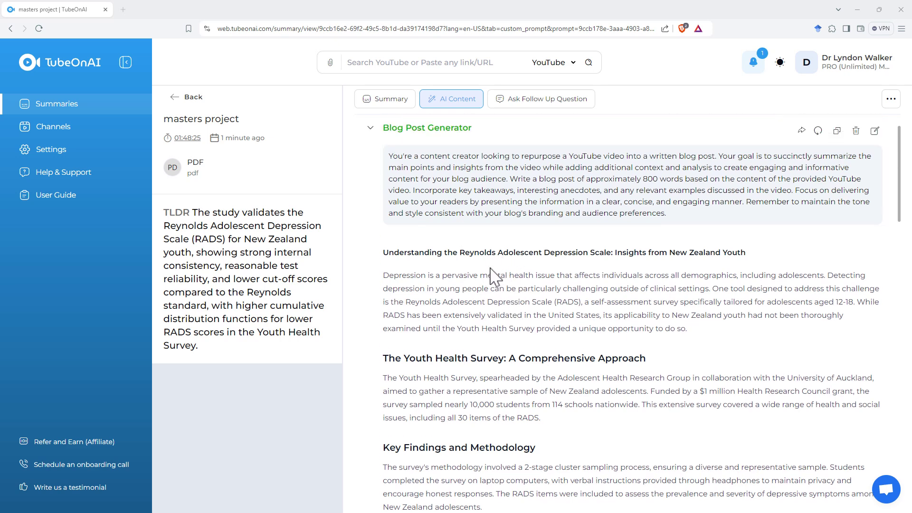
pyautogui.scroll(-3, 474, 291)
pyautogui.scroll(1, 456, 299)
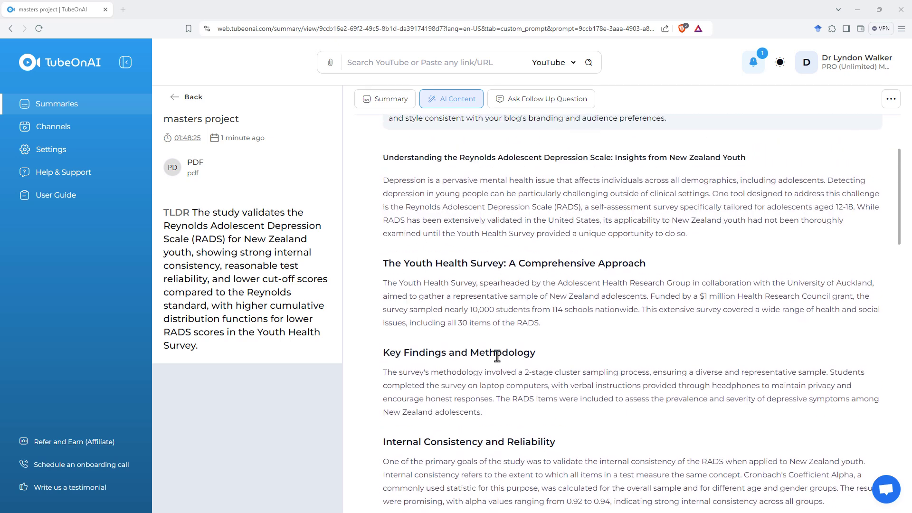
pyautogui.scroll(-2, 503, 351)
pyautogui.scroll(-2, 475, 262)
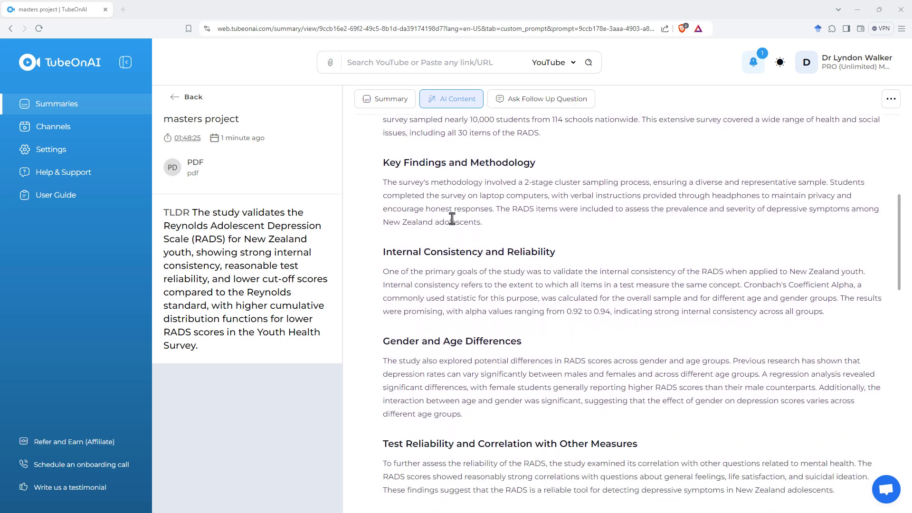
pyautogui.scroll(-2, 522, 257)
pyautogui.scroll(-2, 468, 259)
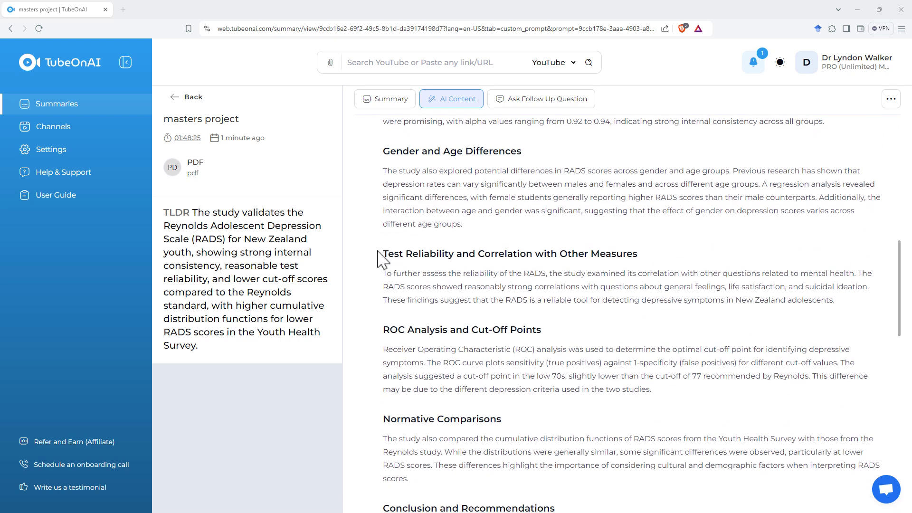
pyautogui.scroll(-4, 416, 218)
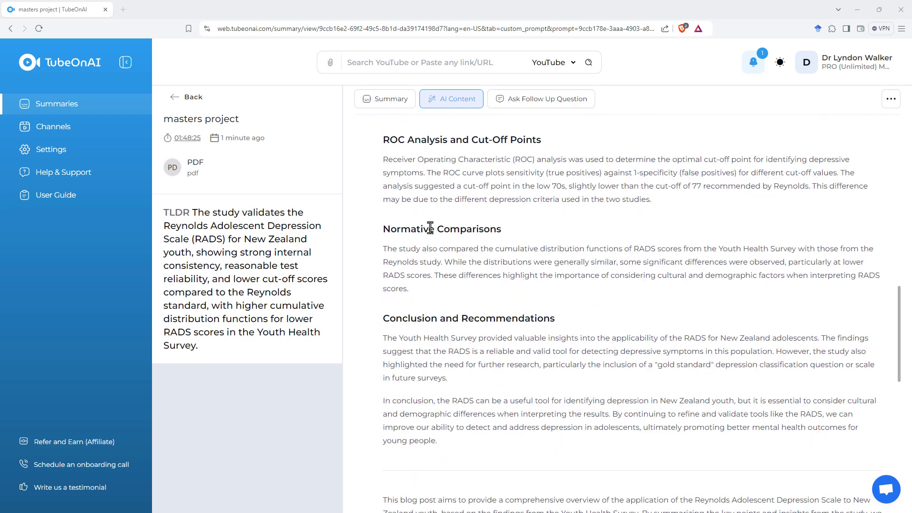
pyautogui.scroll(-2, 430, 228)
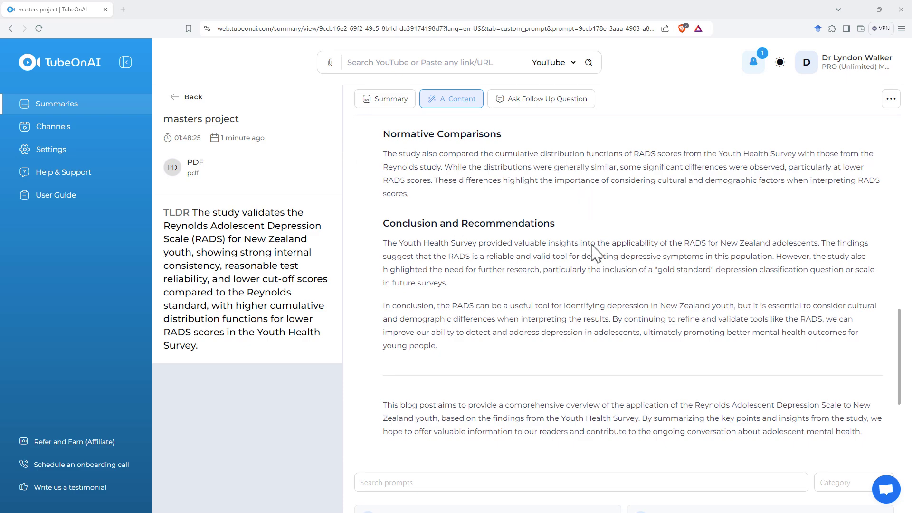
pyautogui.scroll(15, 573, 257)
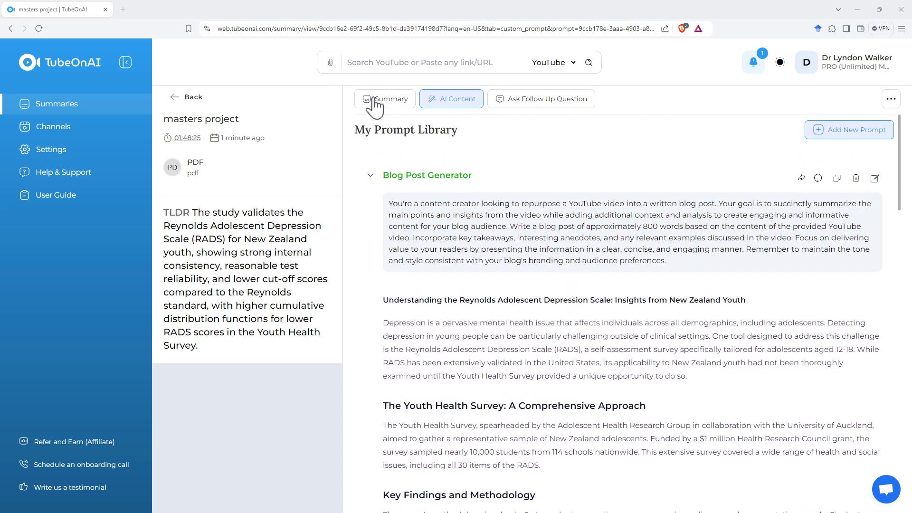
# Step: Return to the Summaries library, opening and closing the search bar's Podcast source dropdown
pyautogui.click(369, 98)
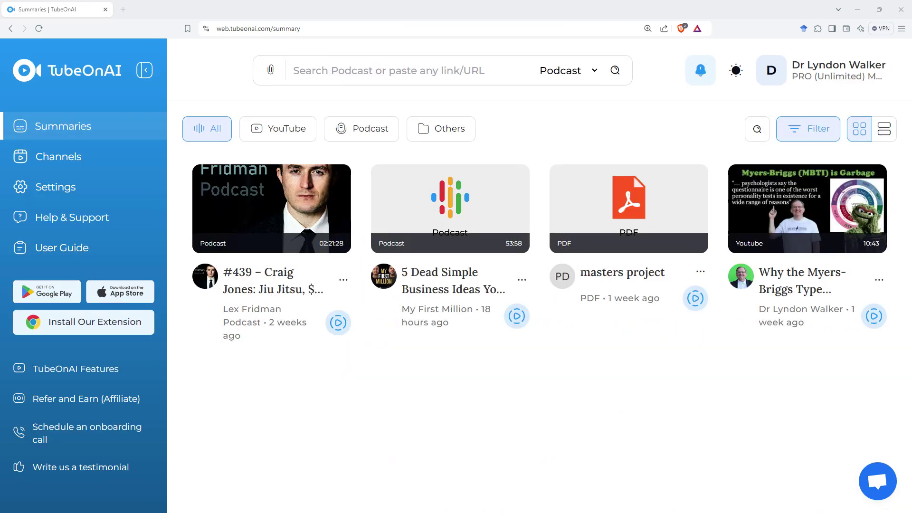
pyautogui.click(583, 72)
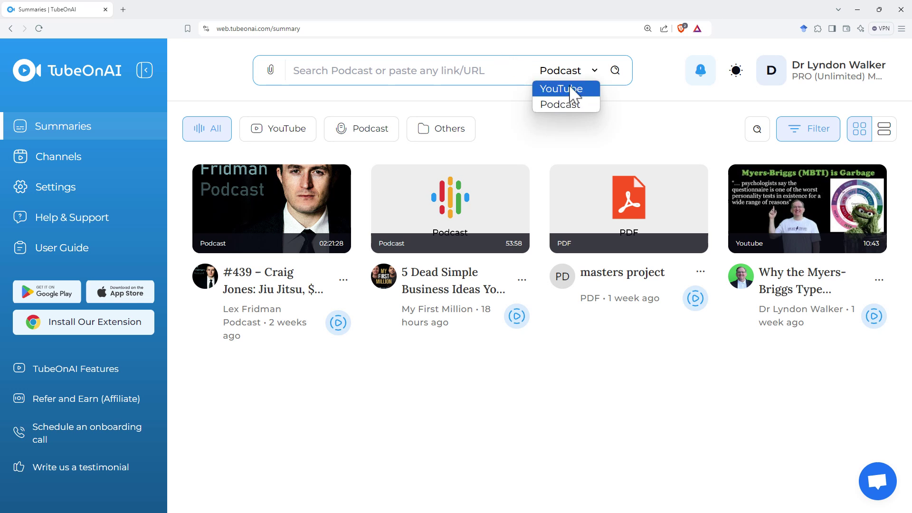
pyautogui.click(374, 70)
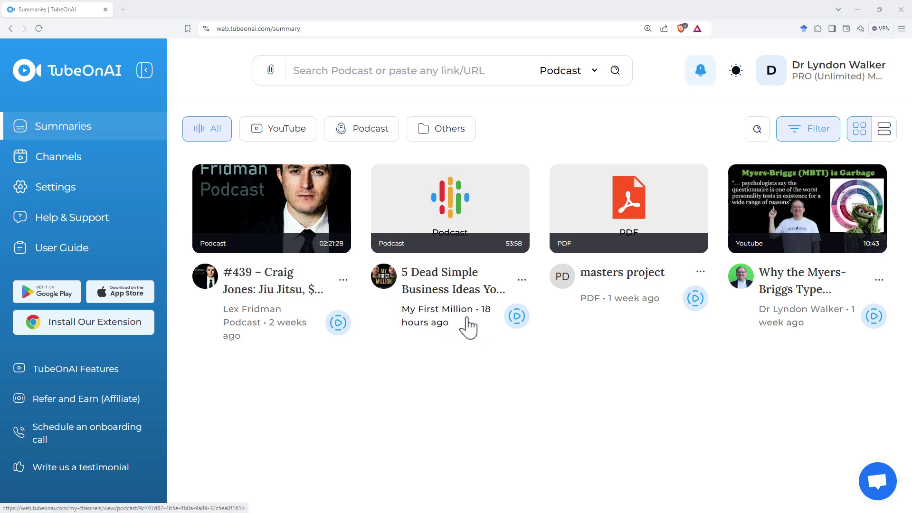
# Step: Open the 5 Dead Simple Business Ideas episode and read its key-point summary
pyautogui.click(453, 287)
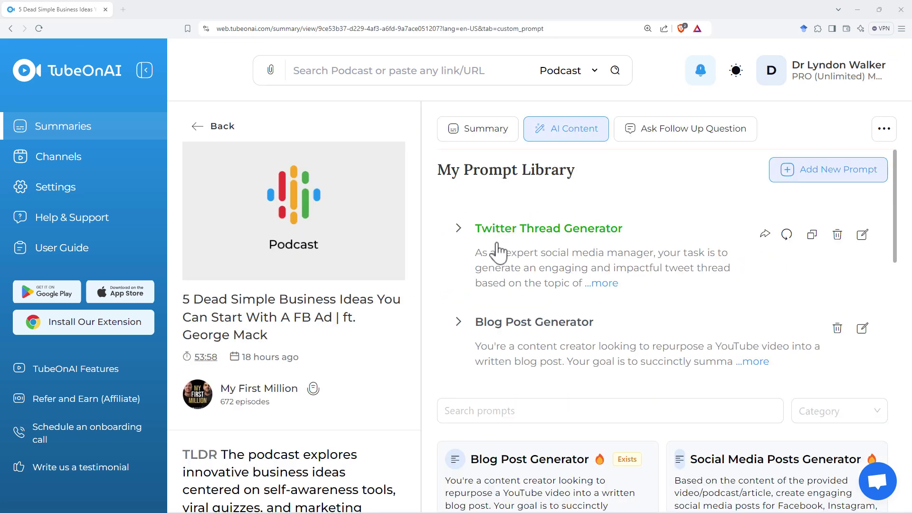
pyautogui.click(479, 136)
pyautogui.scroll(-4, 728, 264)
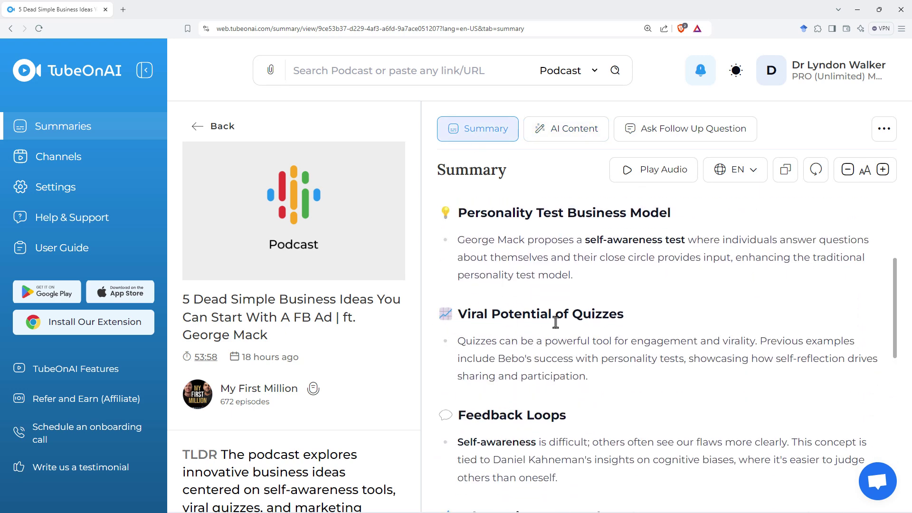
pyautogui.scroll(3, 558, 266)
# Step: Generate a Blog Post Generator article from the episode and read through it
pyautogui.click(569, 138)
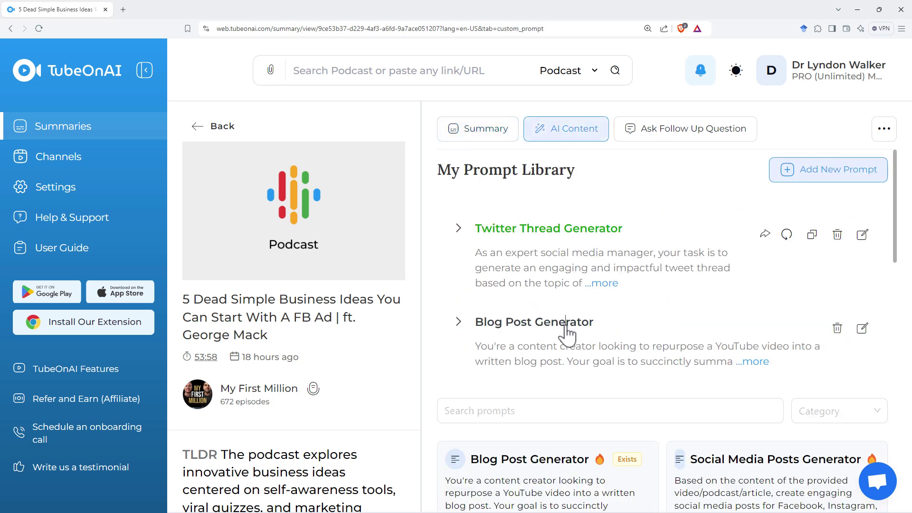
pyautogui.click(566, 323)
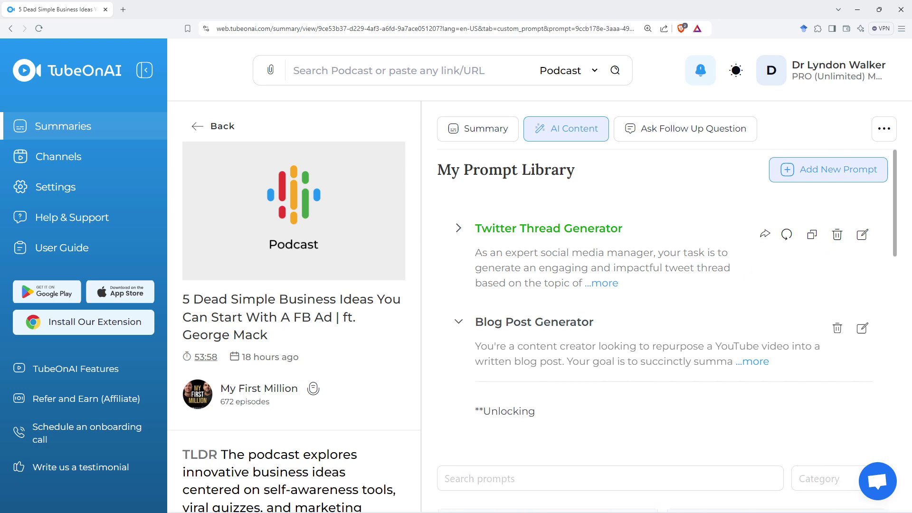
pyautogui.scroll(-2, 549, 381)
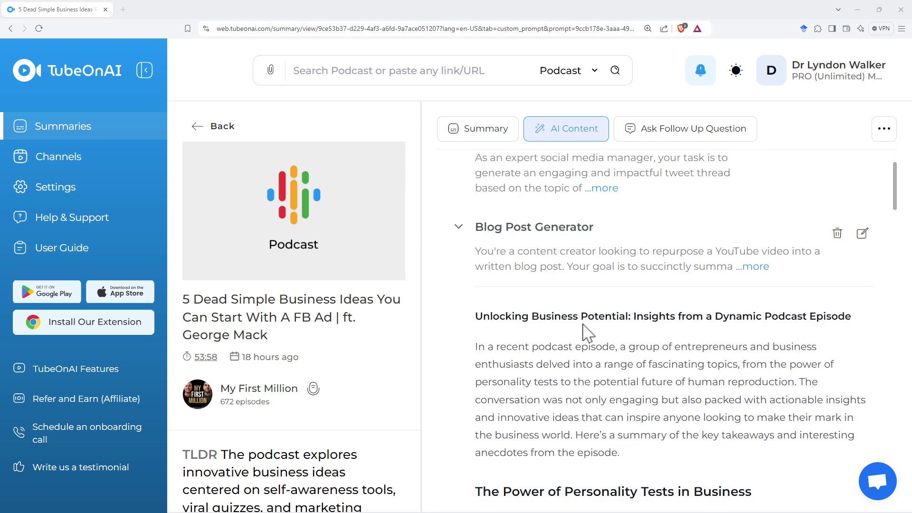
pyautogui.scroll(-2, 588, 332)
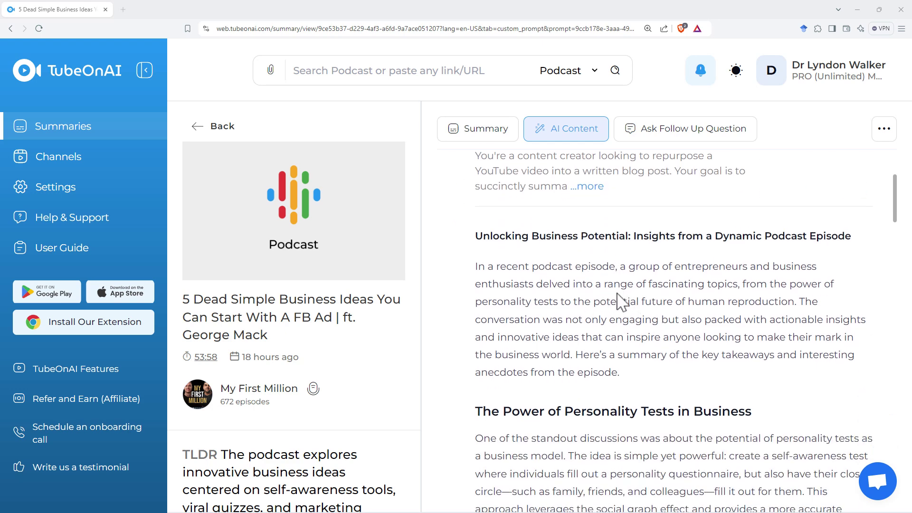
pyautogui.scroll(-4, 618, 300)
pyautogui.scroll(-7, 662, 332)
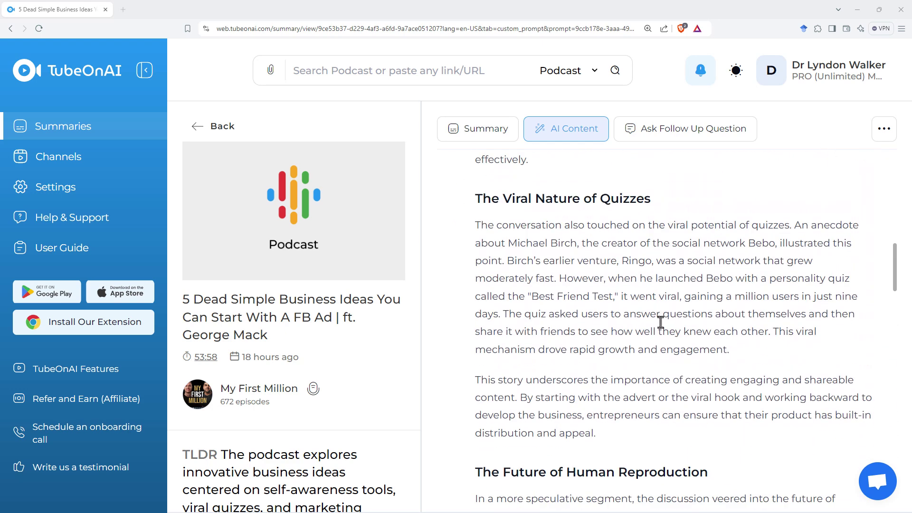
pyautogui.moveTo(478, 206); pyautogui.dragTo(678, 217)
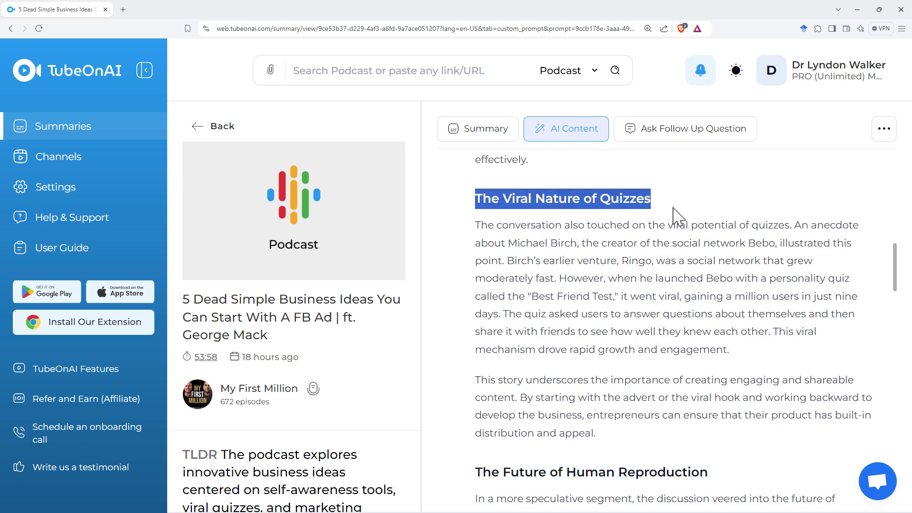
pyautogui.scroll(-8, 705, 263)
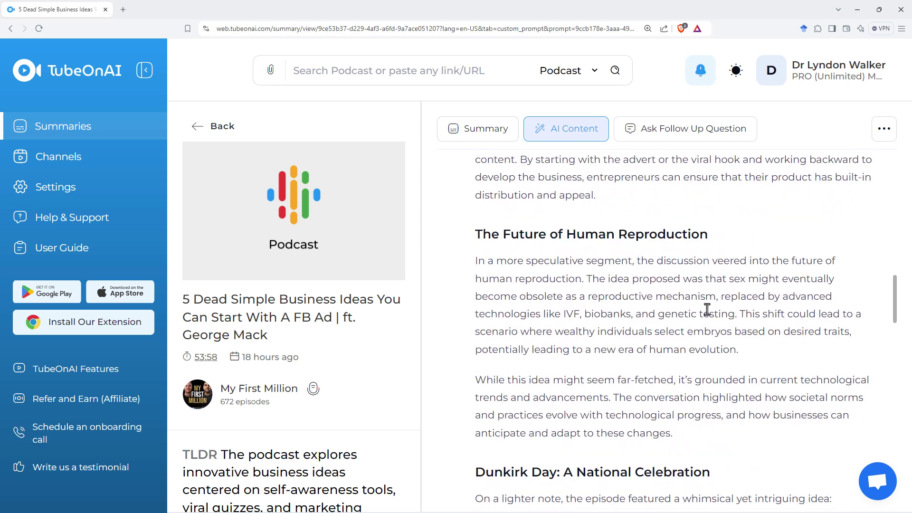
pyautogui.scroll(-5, 617, 252)
pyautogui.scroll(20, 683, 285)
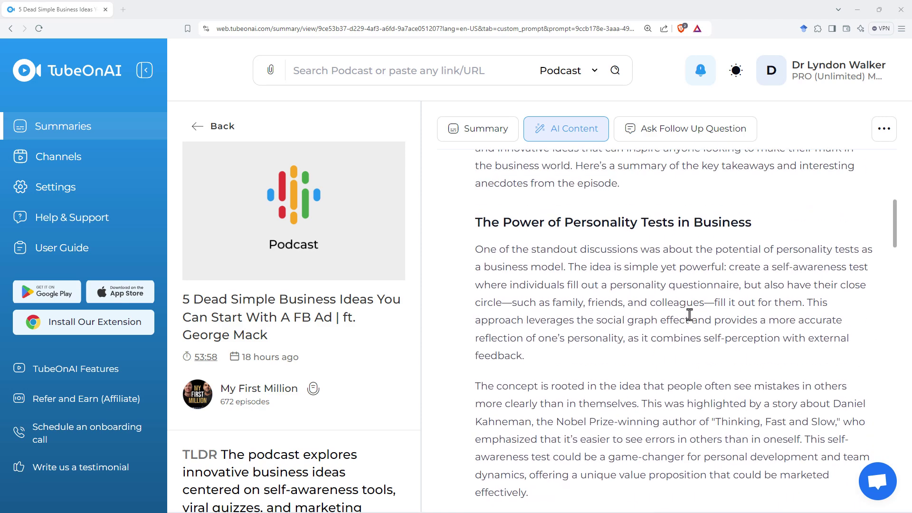
pyautogui.scroll(4, 693, 315)
# Step: Back in the summaries list, open Lex Fridman Podcast #439 with Craig Jones and read its summary
pyautogui.click(218, 126)
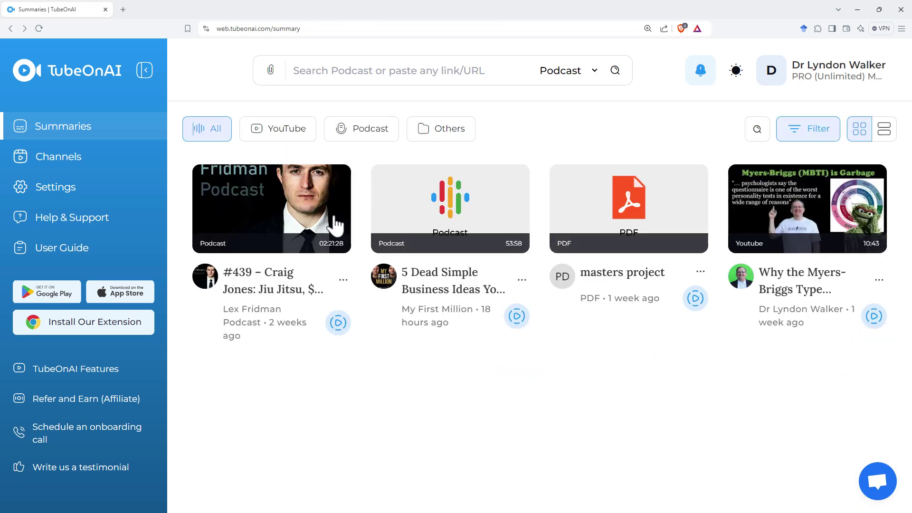
pyautogui.click(266, 279)
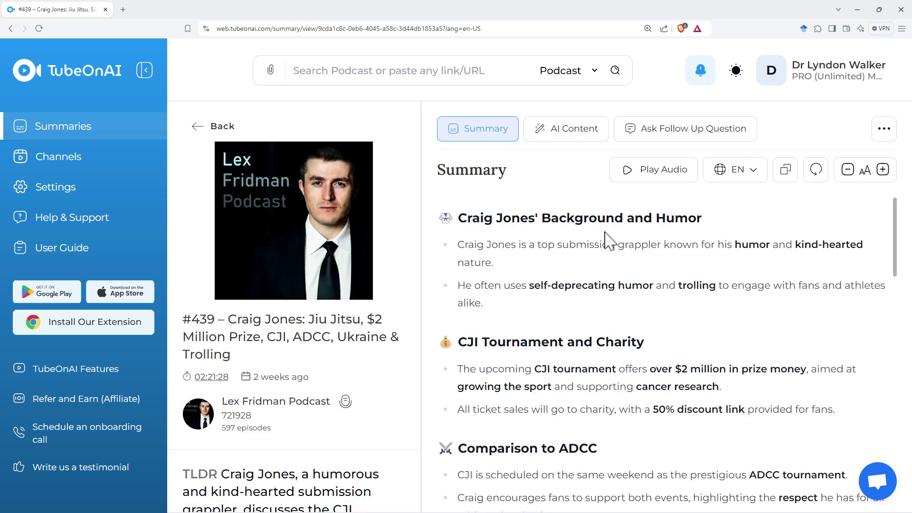
pyautogui.scroll(-4, 727, 299)
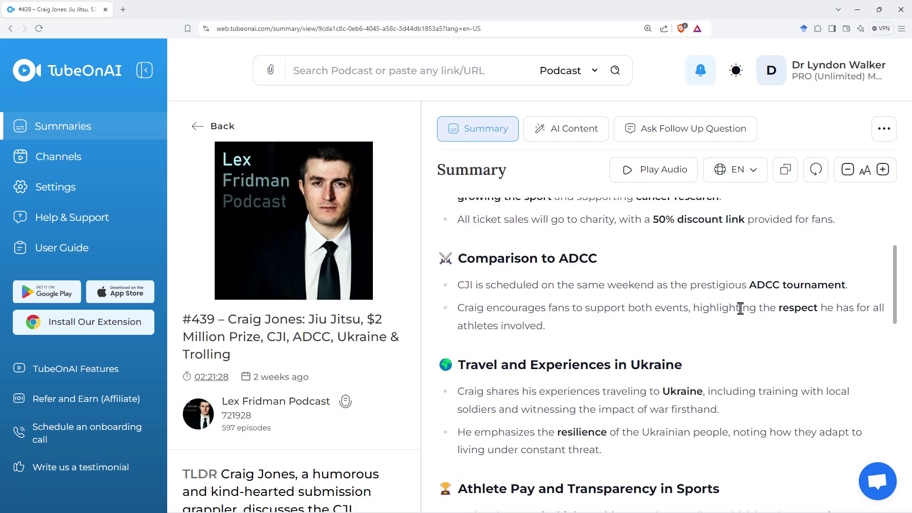
pyautogui.scroll(-5, 720, 304)
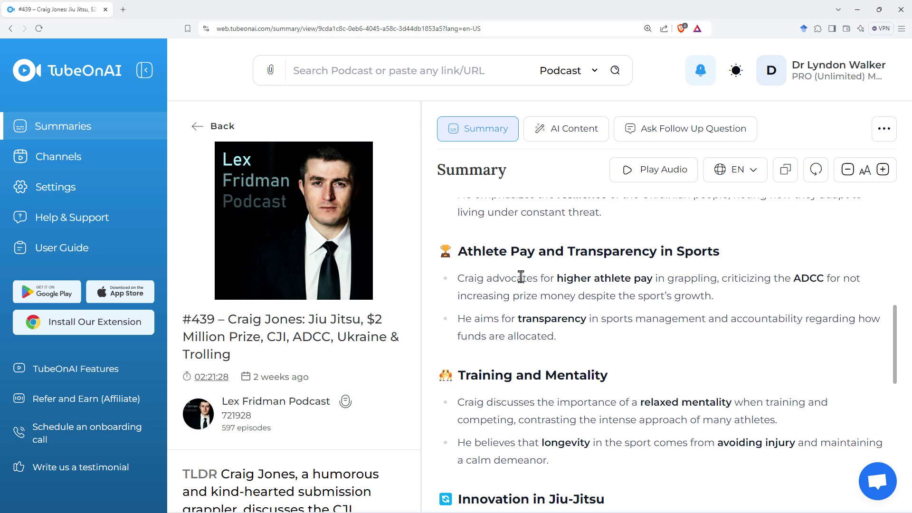
pyautogui.scroll(-3, 747, 308)
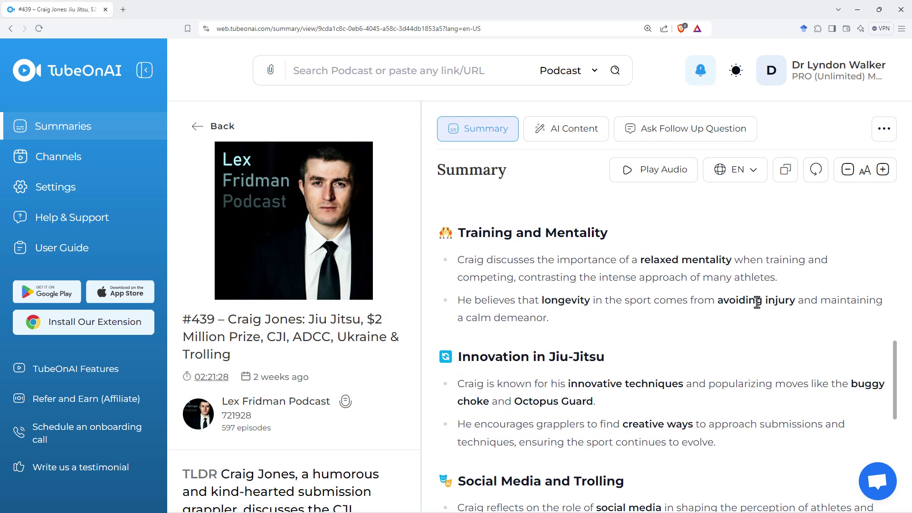
pyautogui.scroll(-8, 732, 319)
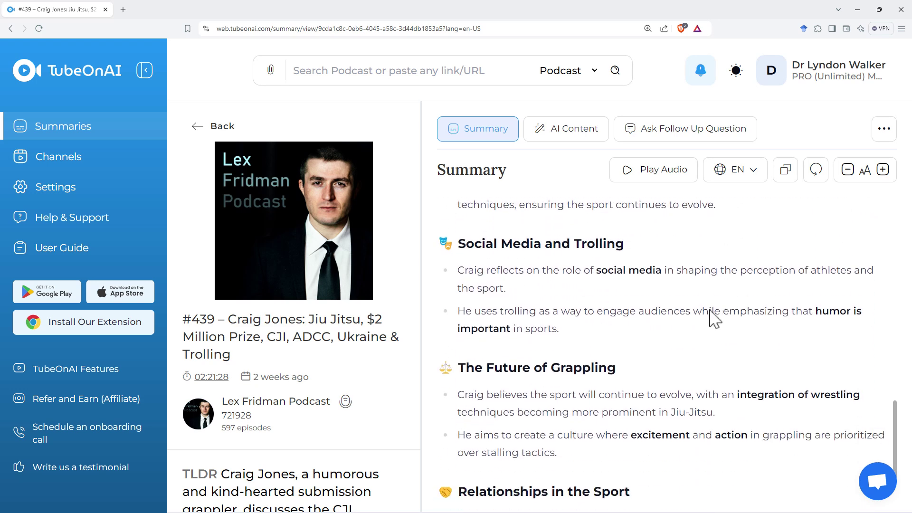
# Step: Open the episode's AI Content tab and scroll through the prompt template cards
pyautogui.click(589, 138)
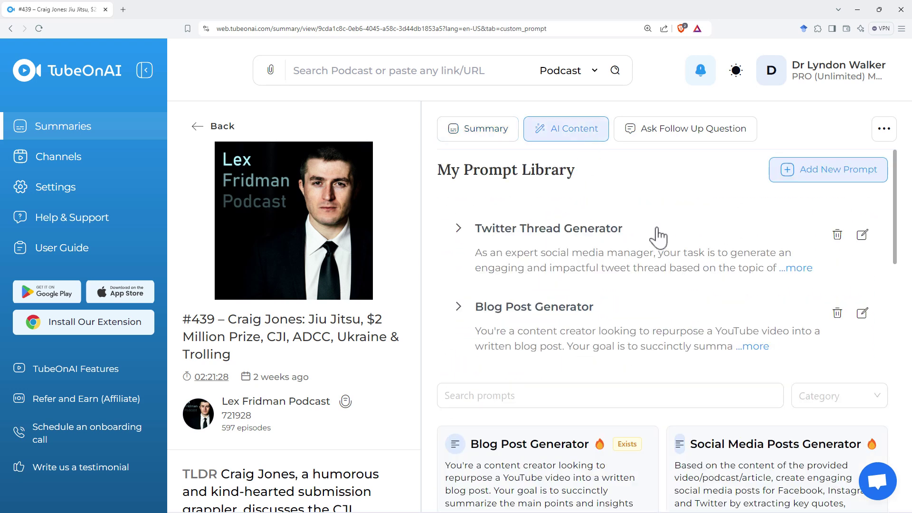
pyautogui.scroll(-5, 752, 317)
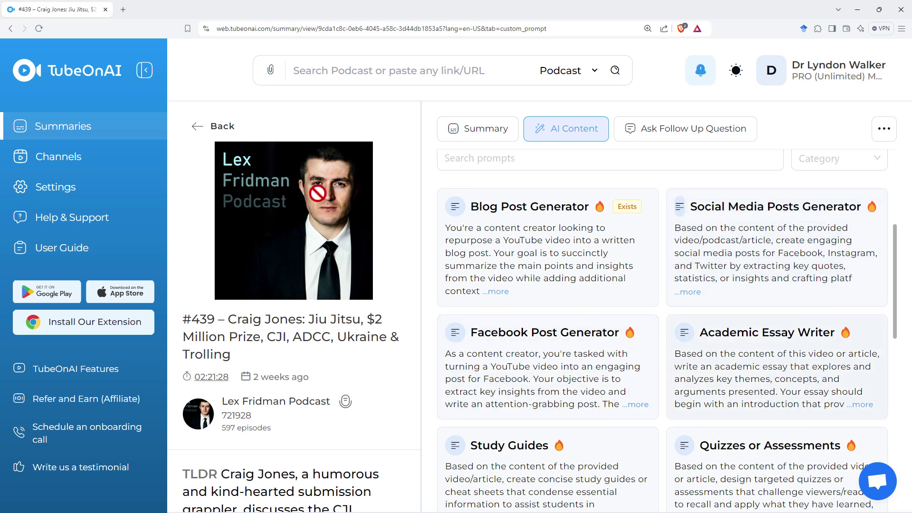
pyautogui.scroll(-6, 788, 375)
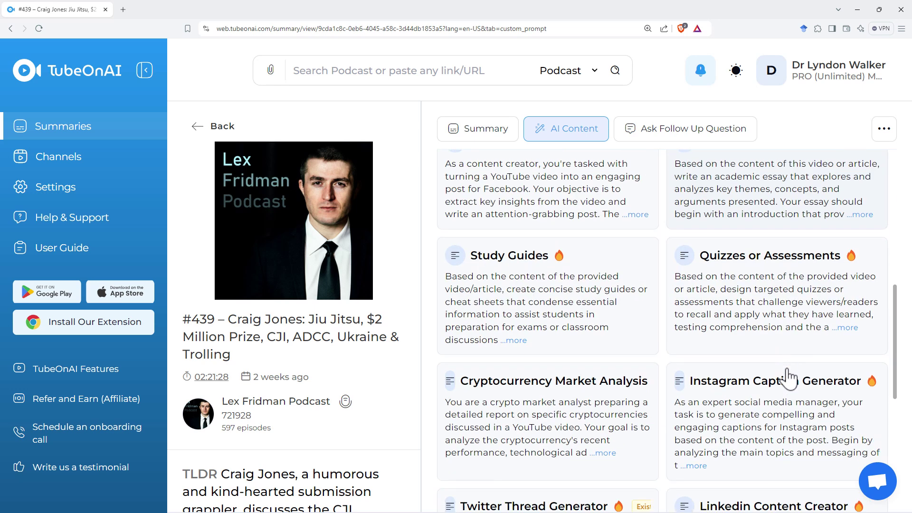
pyautogui.scroll(-4, 789, 375)
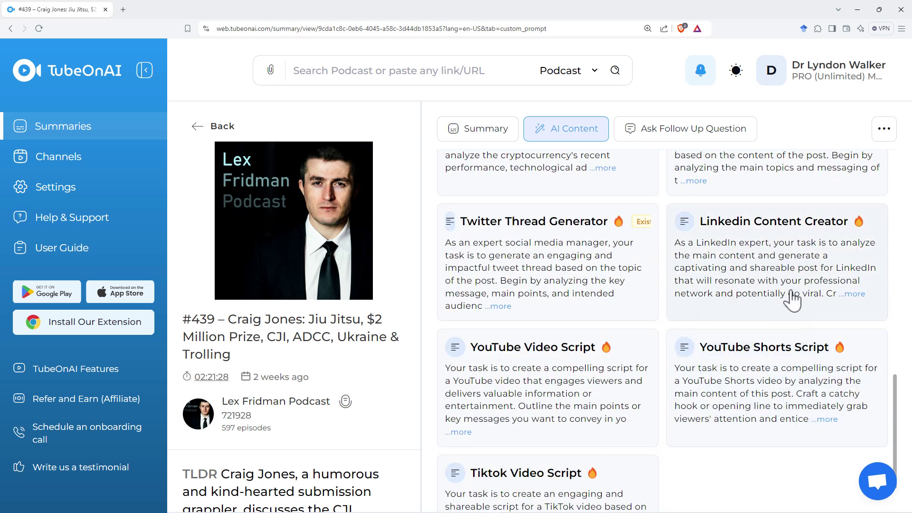
pyautogui.scroll(15, 776, 276)
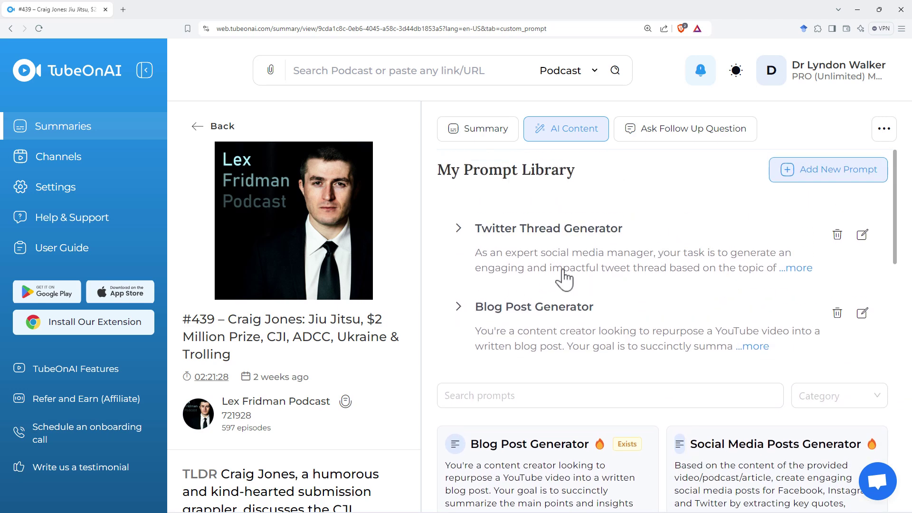
# Step: Open the Twitter Thread Generator output and read through the generated thread
pyautogui.click(589, 266)
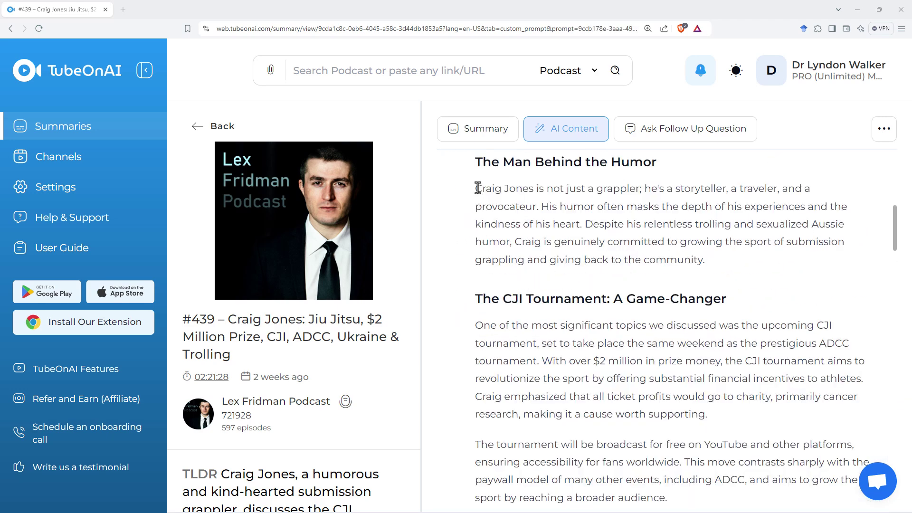
pyautogui.moveTo(475, 188); pyautogui.dragTo(710, 259)
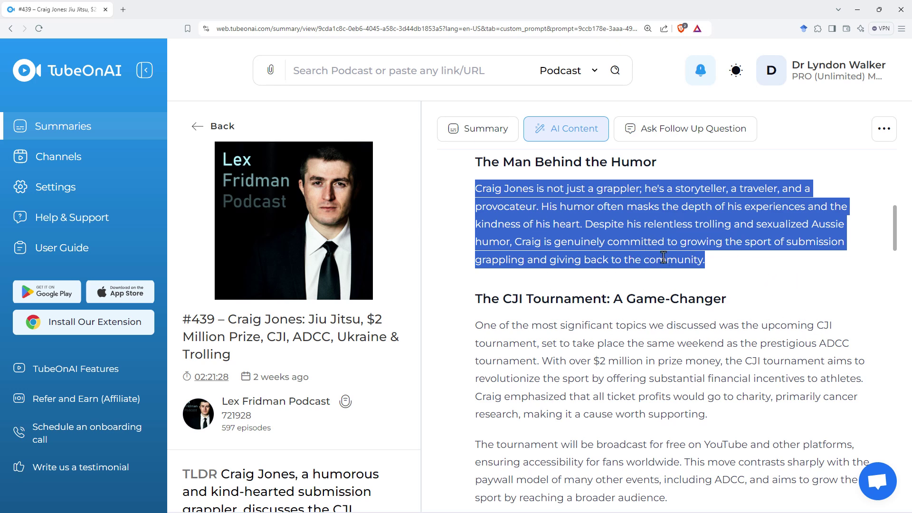
pyautogui.scroll(-3, 647, 246)
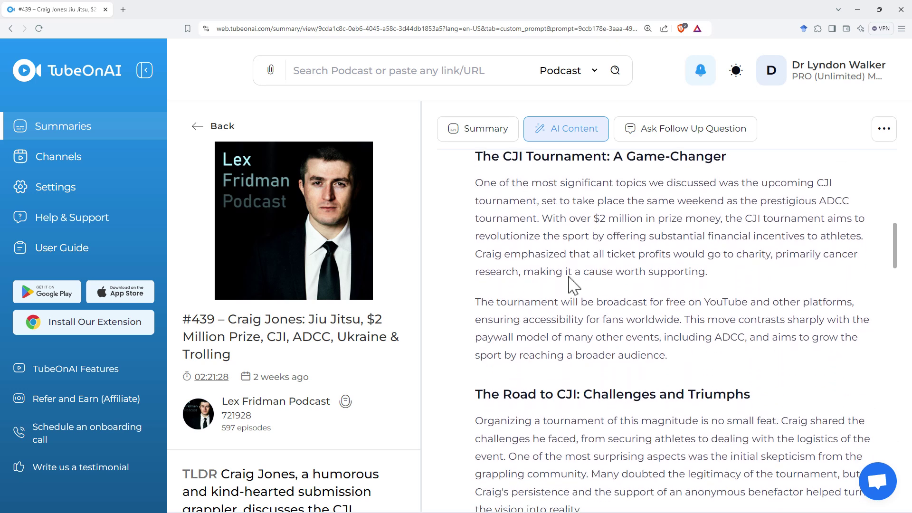
pyautogui.scroll(-4, 654, 272)
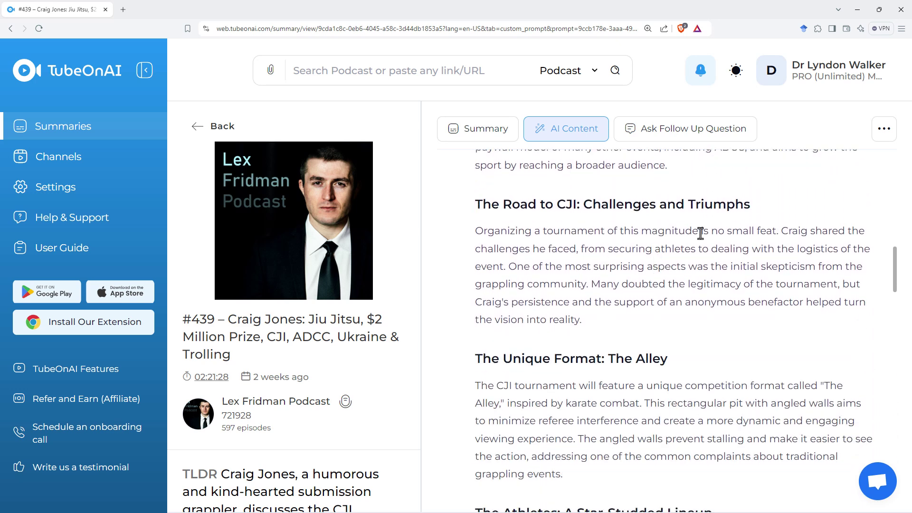
pyautogui.scroll(-2, 684, 294)
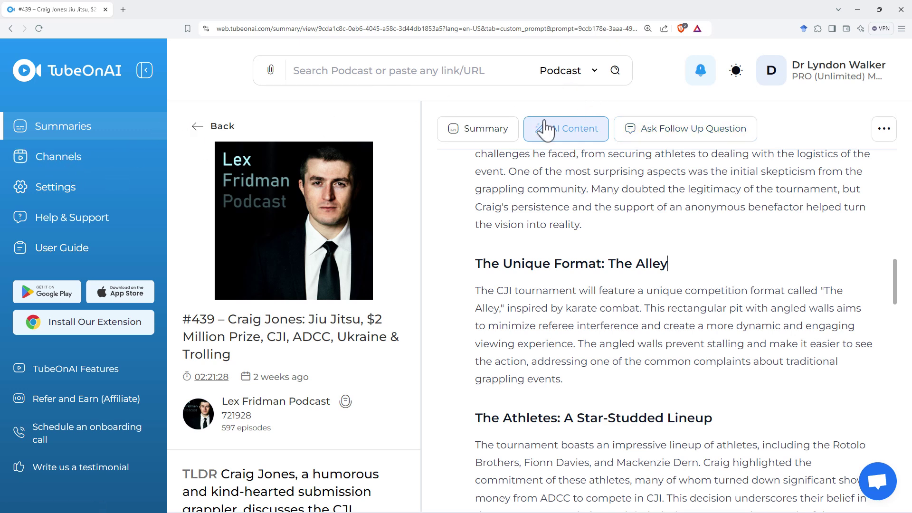
pyautogui.scroll(-5, 712, 209)
pyautogui.scroll(-10, 713, 212)
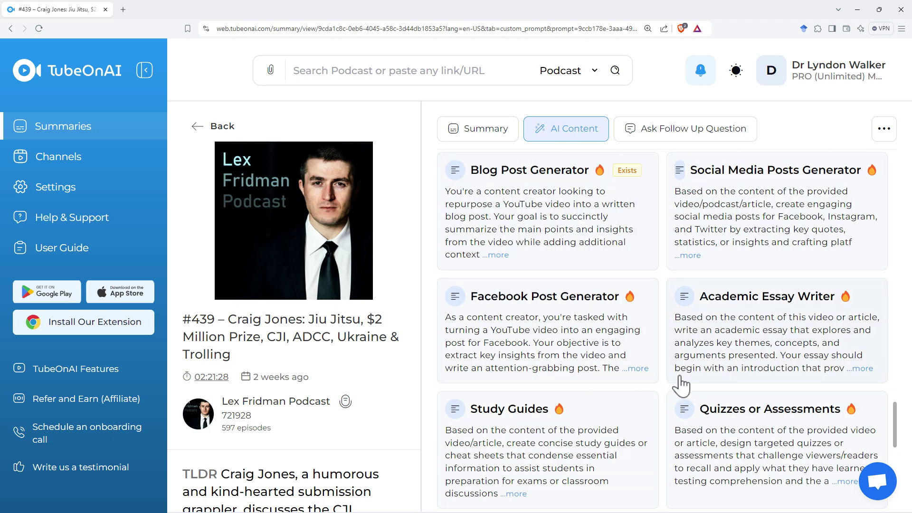
# Step: Go to My Channels and look over the suggested podcast channels
pyautogui.click(62, 160)
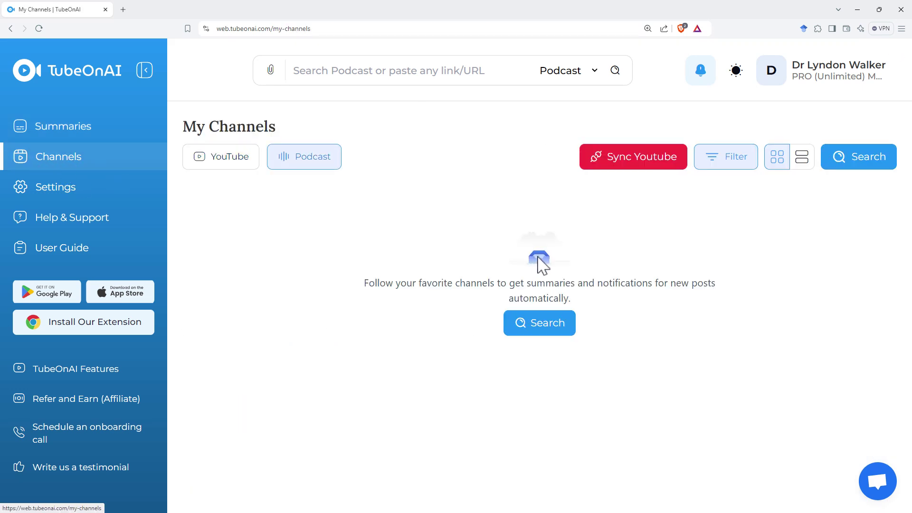
pyautogui.scroll(-4, 540, 259)
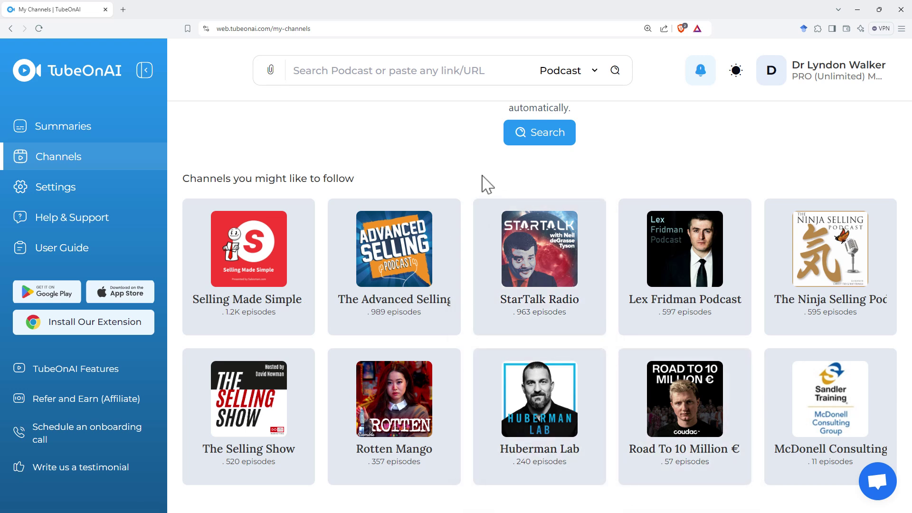
pyautogui.scroll(2, 427, 173)
pyautogui.scroll(2, 416, 185)
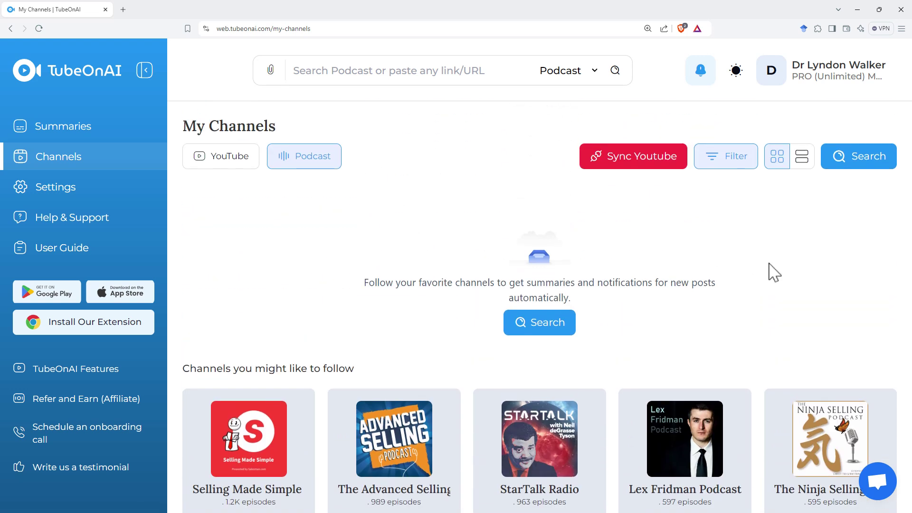
# Step: Switch to YouTube channels, suggesting Marques Brownlee, Veritasium and BBC
pyautogui.click(233, 157)
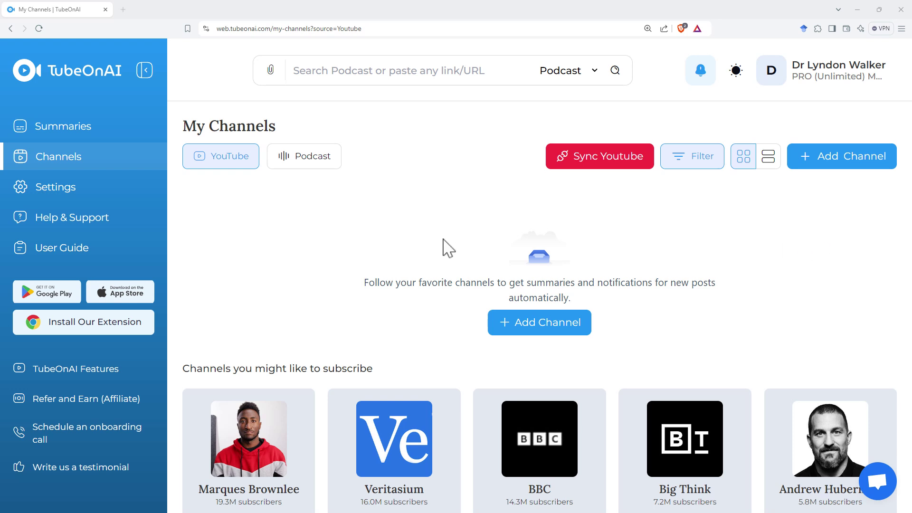
pyautogui.scroll(-2, 444, 248)
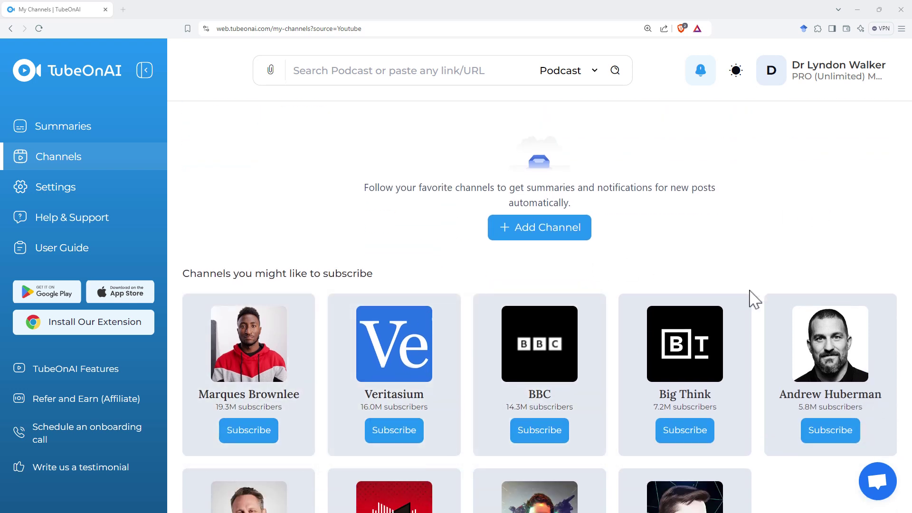
pyautogui.scroll(2, 760, 247)
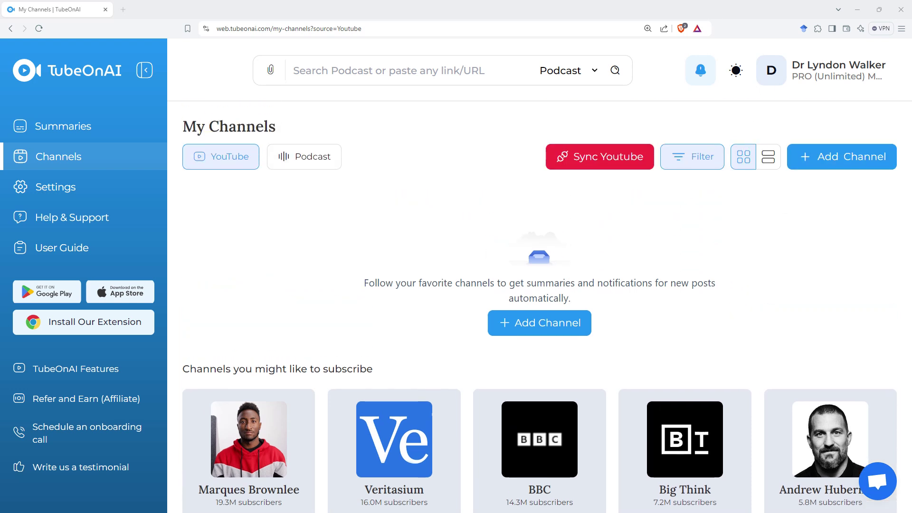
# Step: Go back to the Summaries library showing the saved podcast, PDF and MBTI video summaries
pyautogui.hotkey('alt', 'Left')
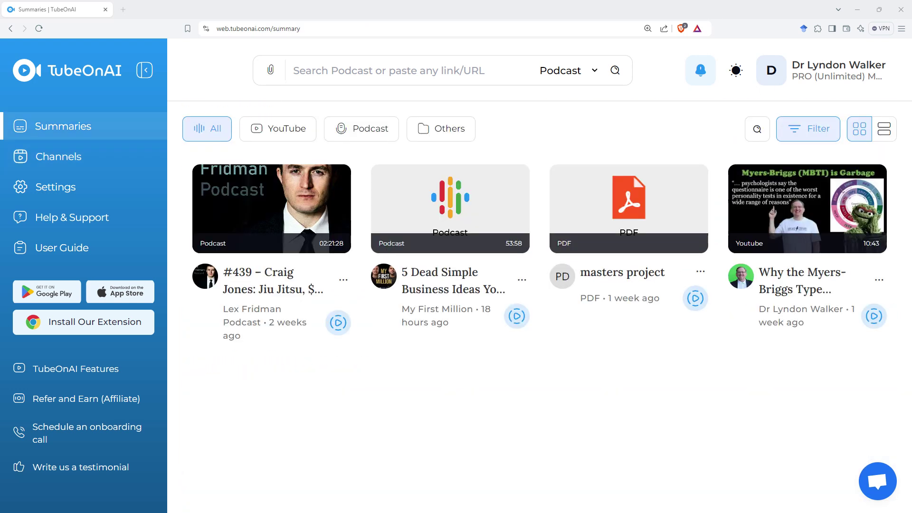